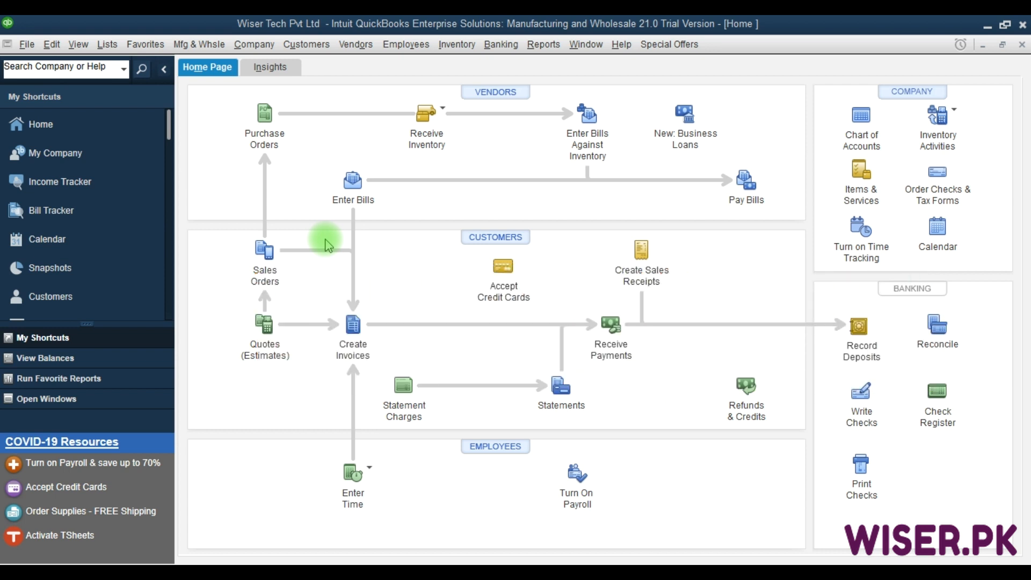
# View the blank sales order form and the blank purchase order form, closing each one without entering data
pyautogui.click(261, 251)
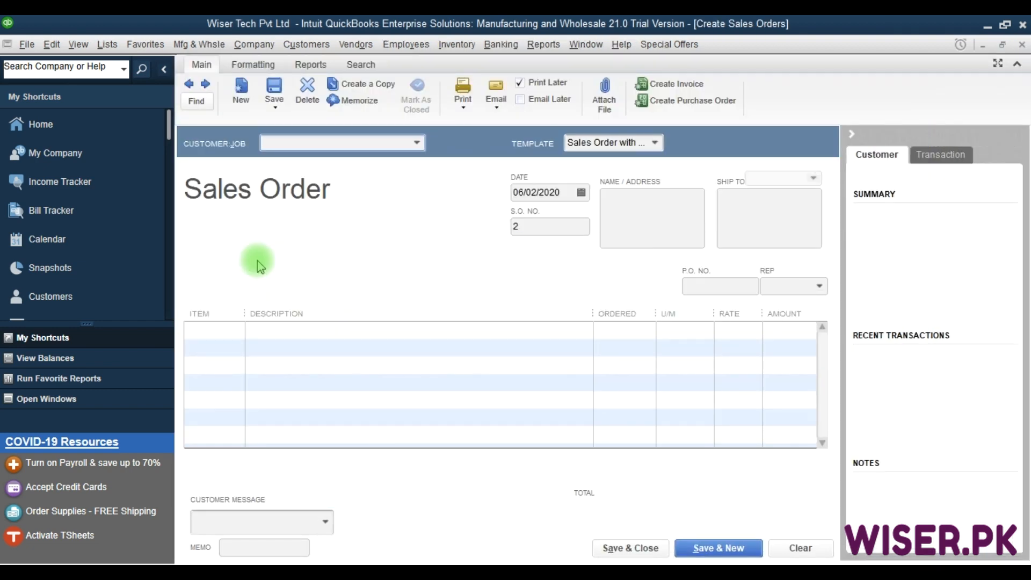
pyautogui.press('Escape')
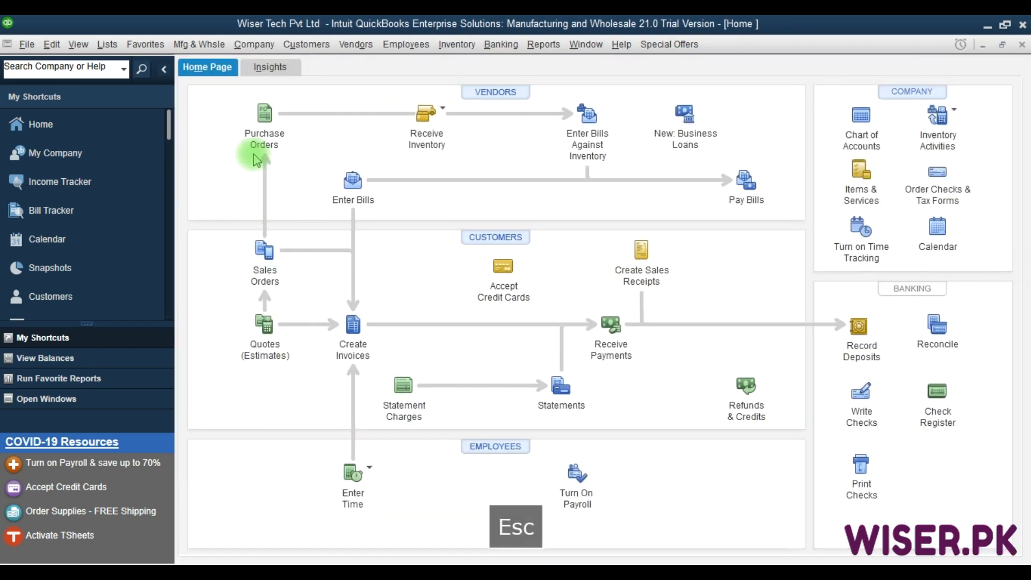
pyautogui.click(256, 134)
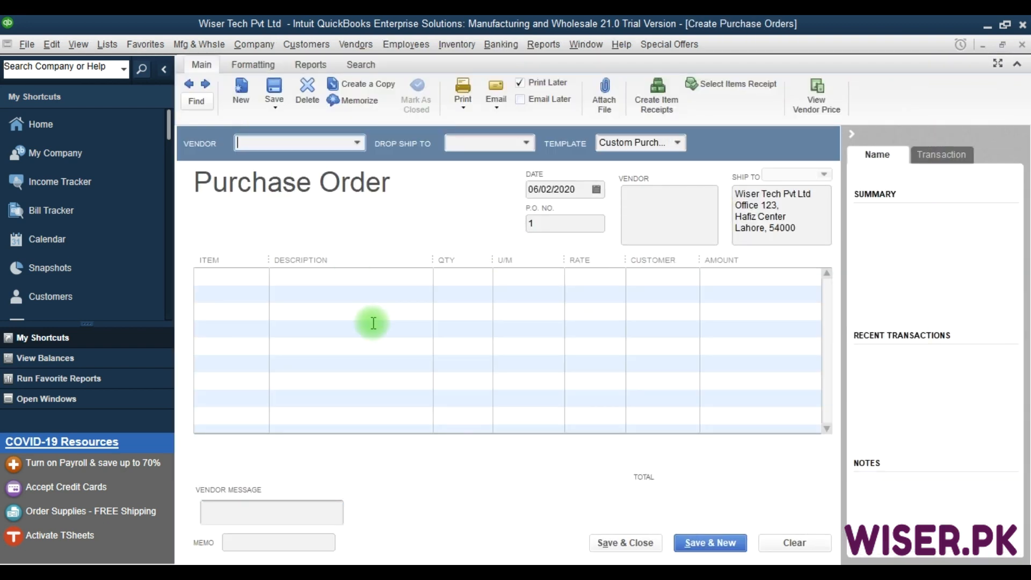
pyautogui.press('Escape')
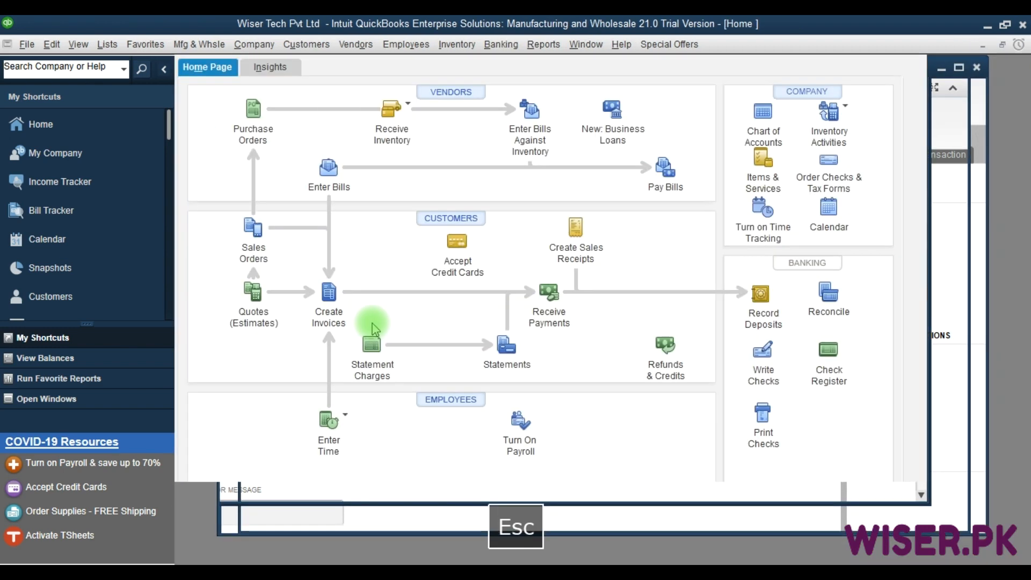
# Open Customer 1's existing sales order and create a purchase order from it for all allowed items
pyautogui.click(264, 250)
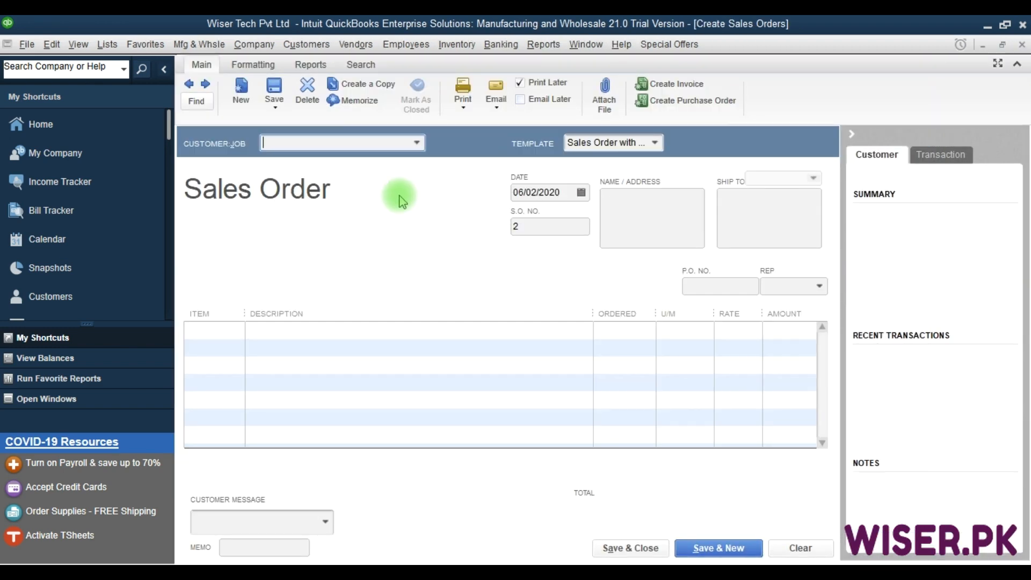
pyautogui.click(189, 87)
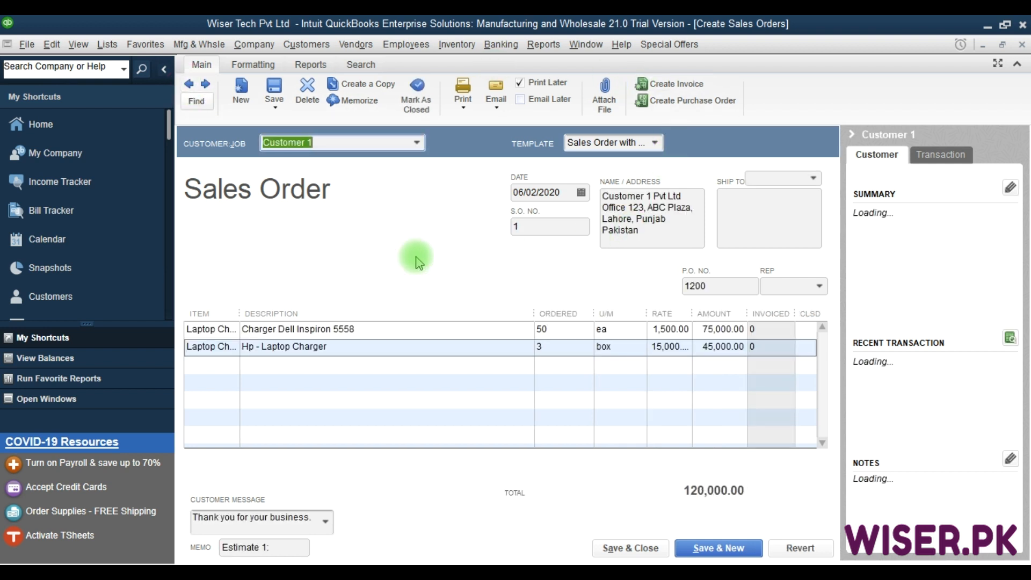
pyautogui.click(692, 102)
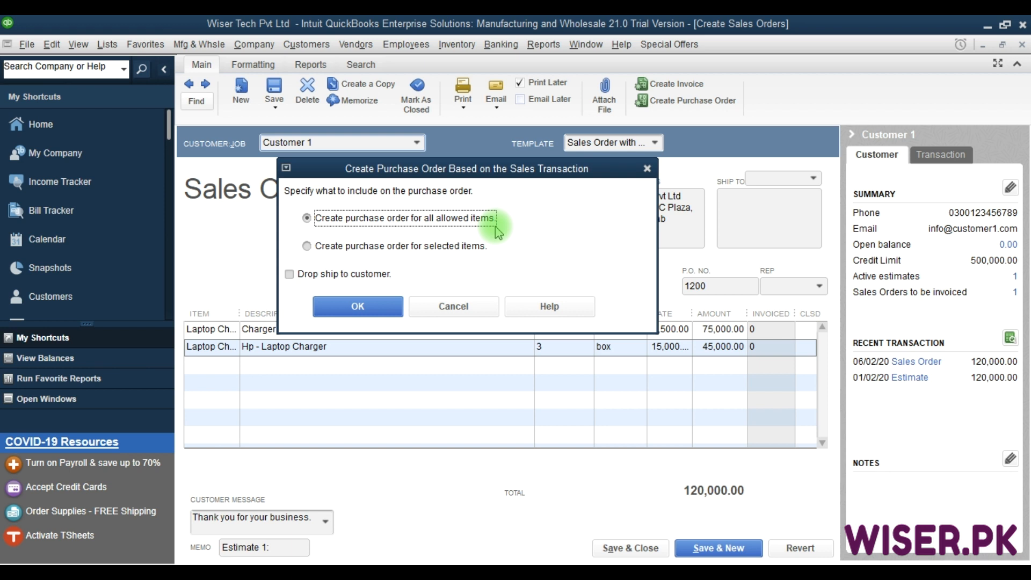
pyautogui.click(444, 247)
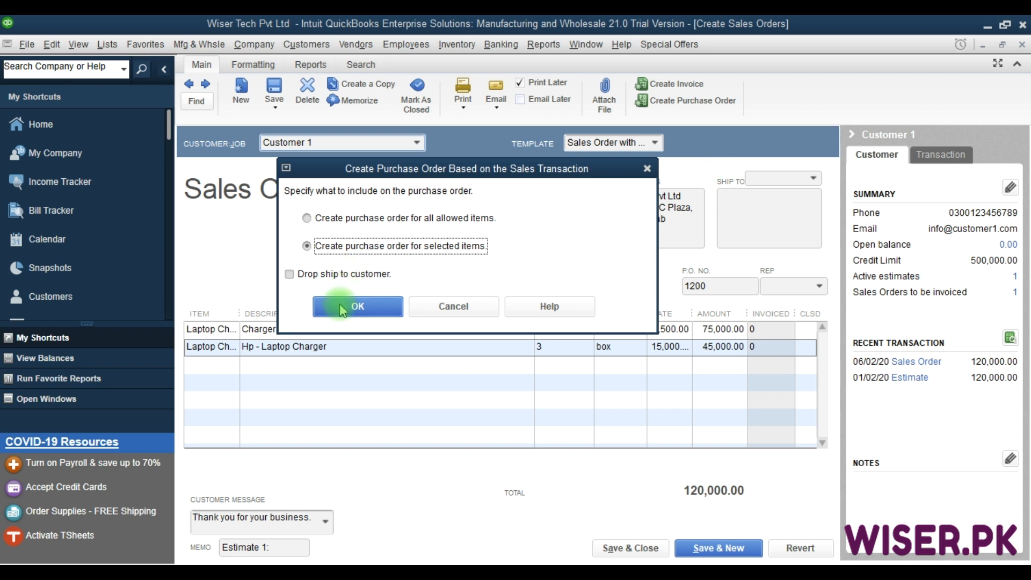
pyautogui.click(365, 218)
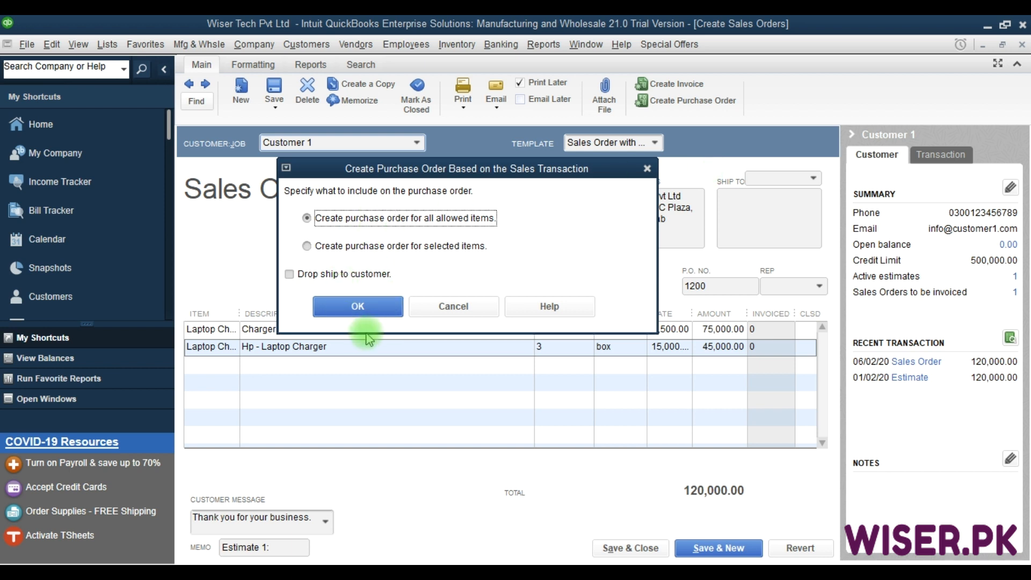
pyautogui.click(382, 305)
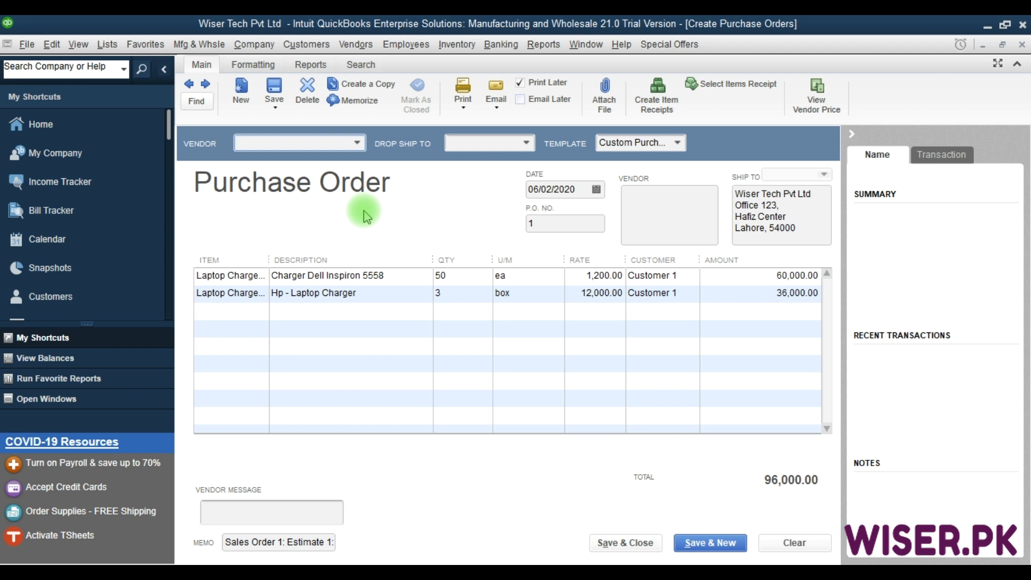
# Set the purchase order's vendor to Vendor 2
pyautogui.press('F9')
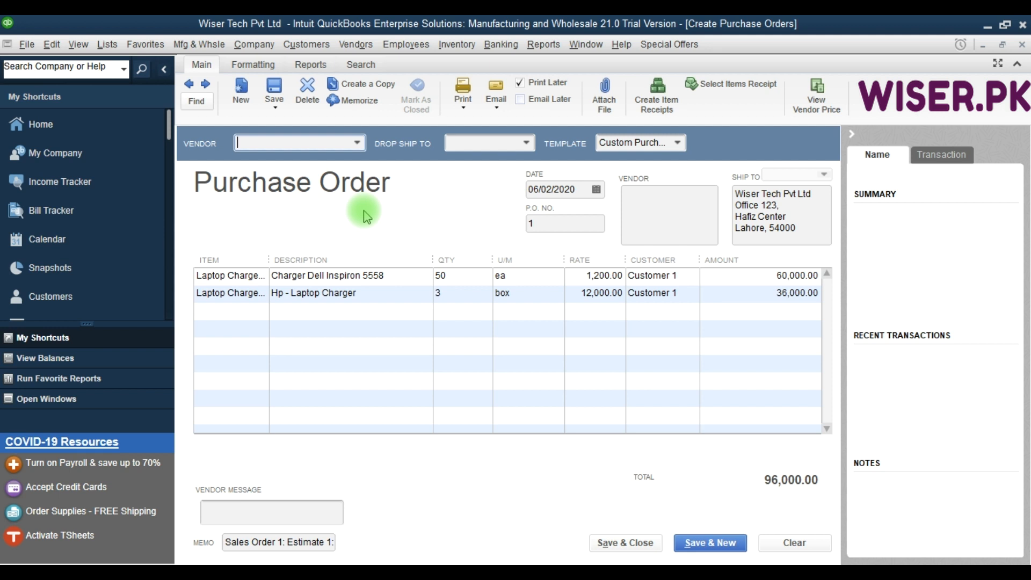
pyautogui.click(357, 144)
pyautogui.click(290, 212)
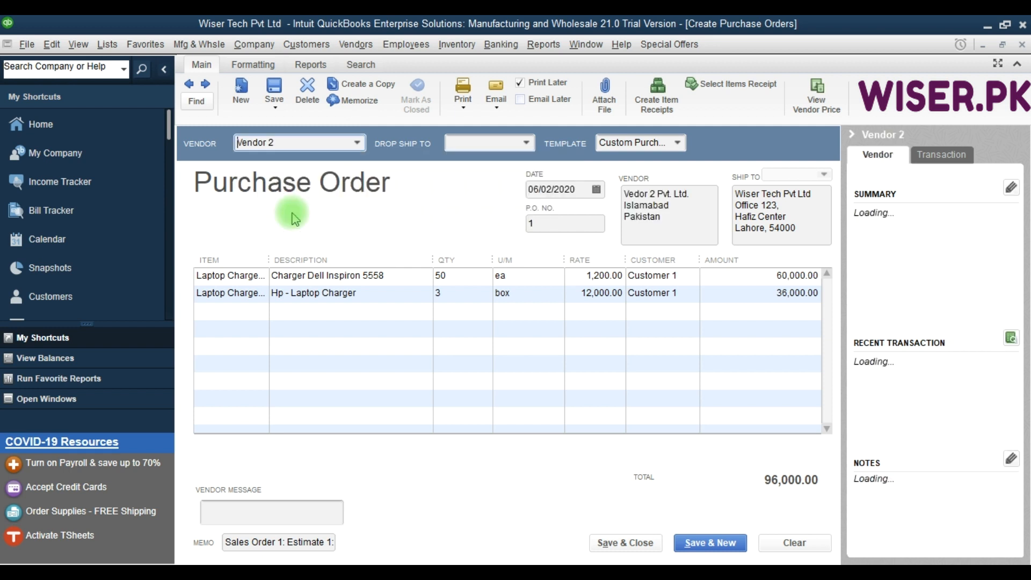
# Review the purchase order's drop-ship choices, date, vendor and shipping addresses, vendor message and full memo text
pyautogui.click(526, 143)
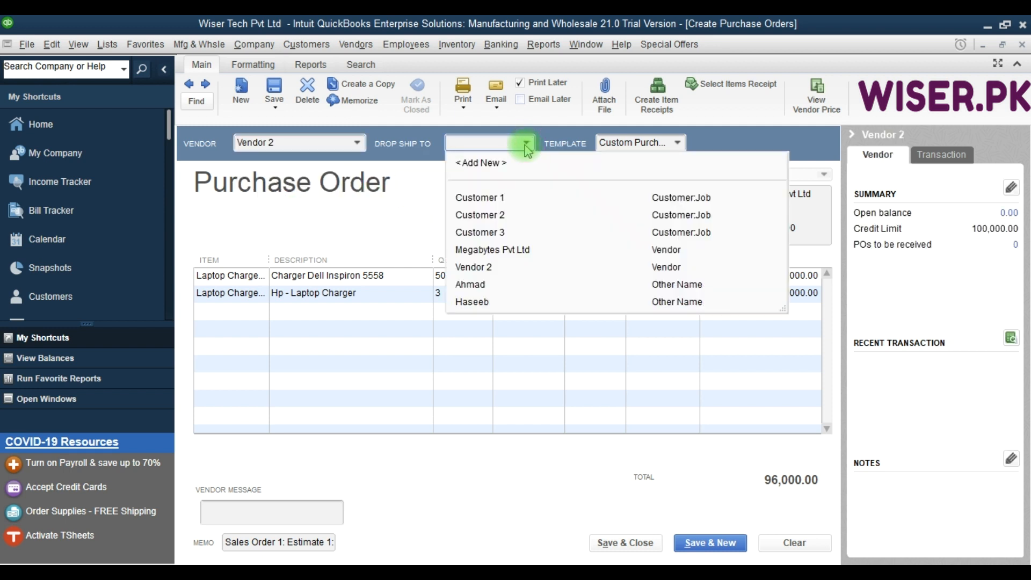
pyautogui.click(526, 143)
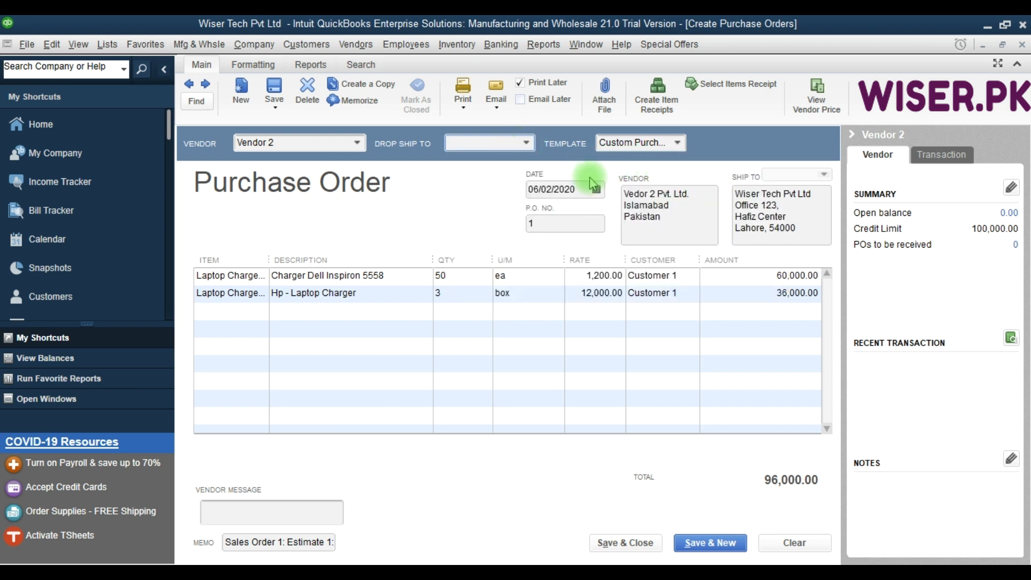
pyautogui.click(582, 186)
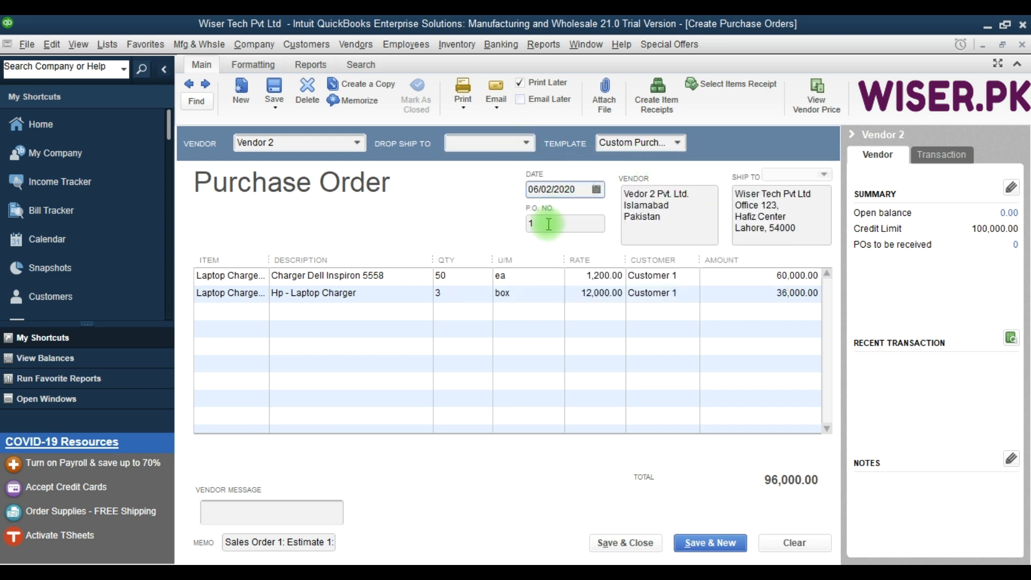
pyautogui.click(657, 224)
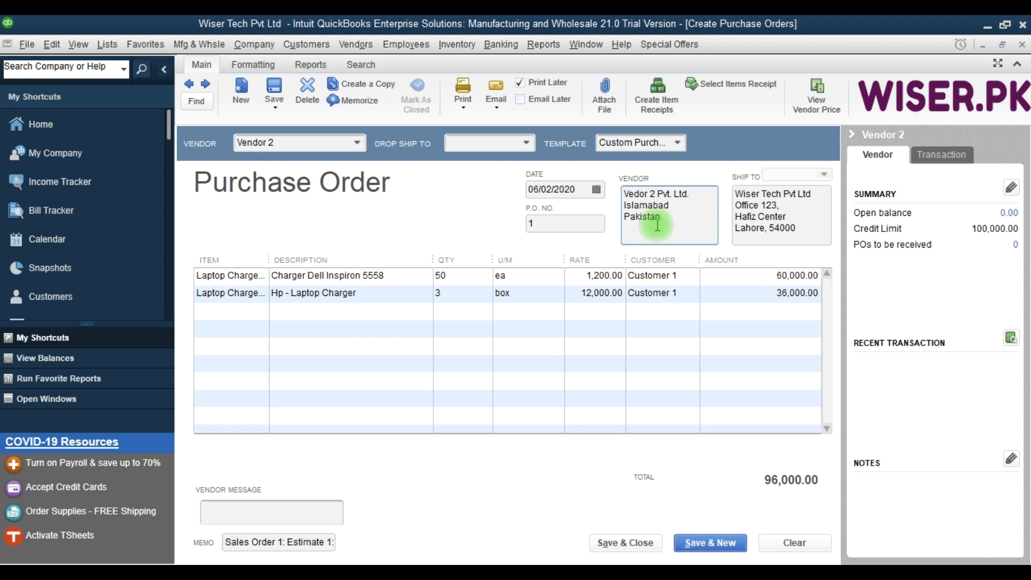
pyautogui.moveTo(735, 216); pyautogui.dragTo(749, 231)
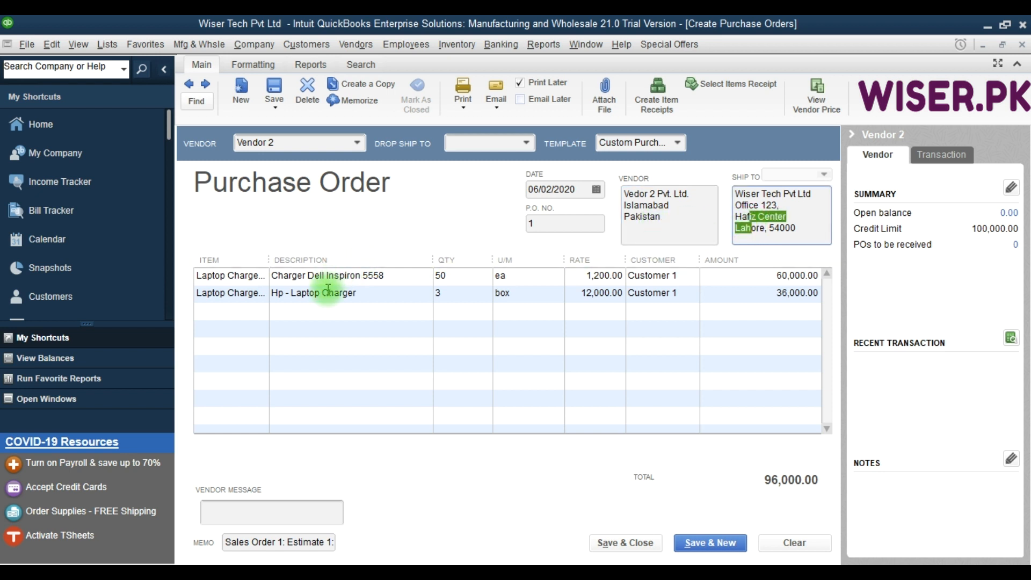
pyautogui.click(274, 518)
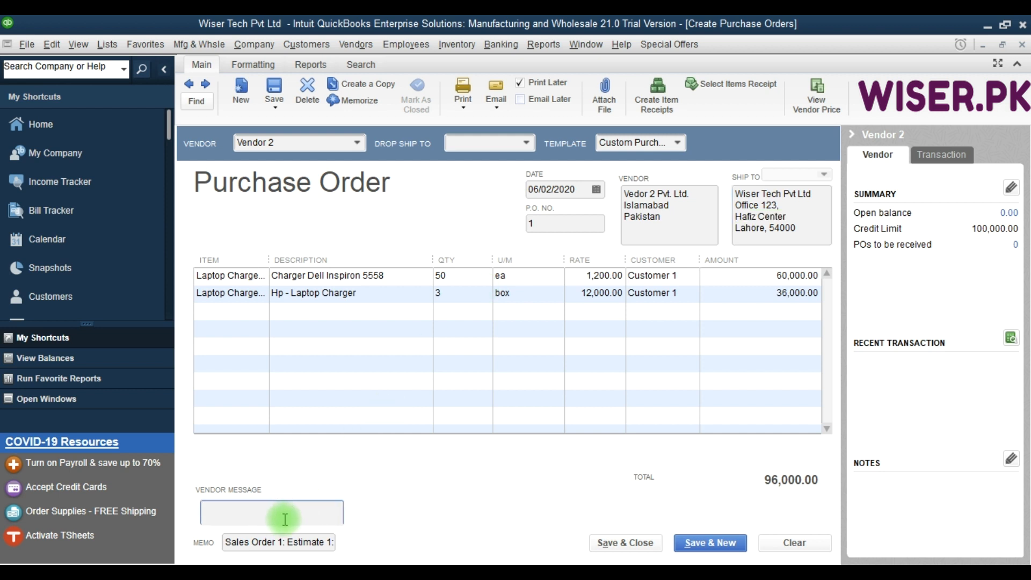
pyautogui.click(265, 540)
pyautogui.press('Right')
pyautogui.press('Right')
pyautogui.press('Right')
pyautogui.press('Right')
pyautogui.press('Right')
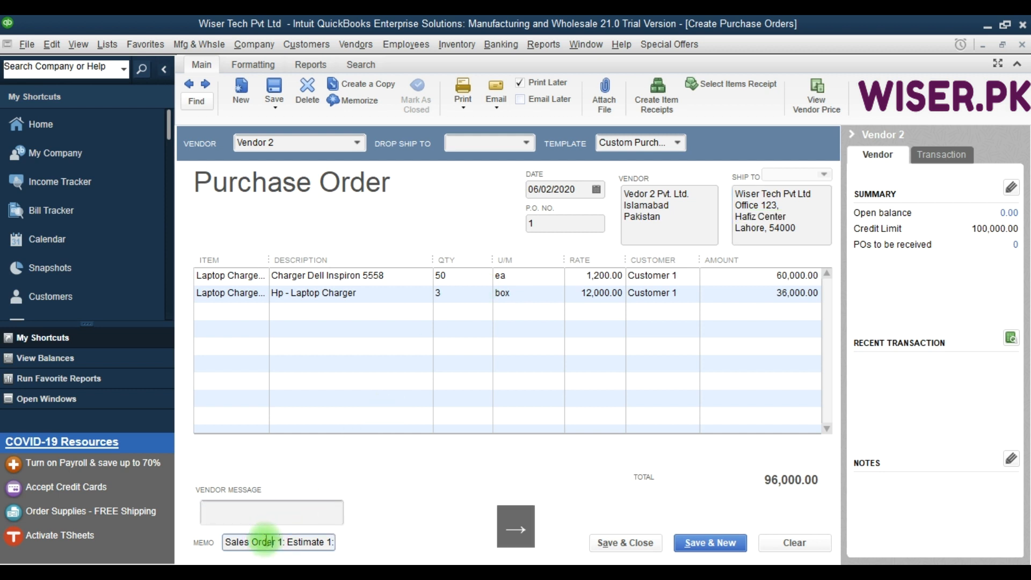
pyautogui.press('Right')
pyautogui.press('Right')
pyautogui.press('Right')
pyautogui.press('Right')
pyautogui.press('Right')
pyautogui.press('Right')
pyautogui.press('Right')
pyautogui.press('Right')
pyautogui.press('Right')
pyautogui.press('Right')
pyautogui.press('Right')
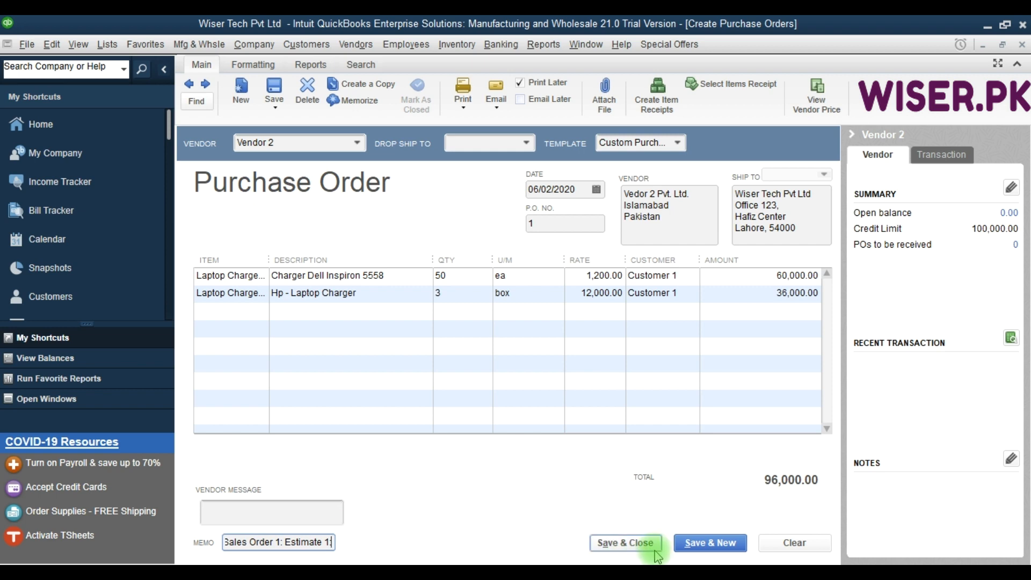
# Save the Vendor 2 purchase order with the option to start a new one, accepting its past transaction date
pyautogui.click(693, 545)
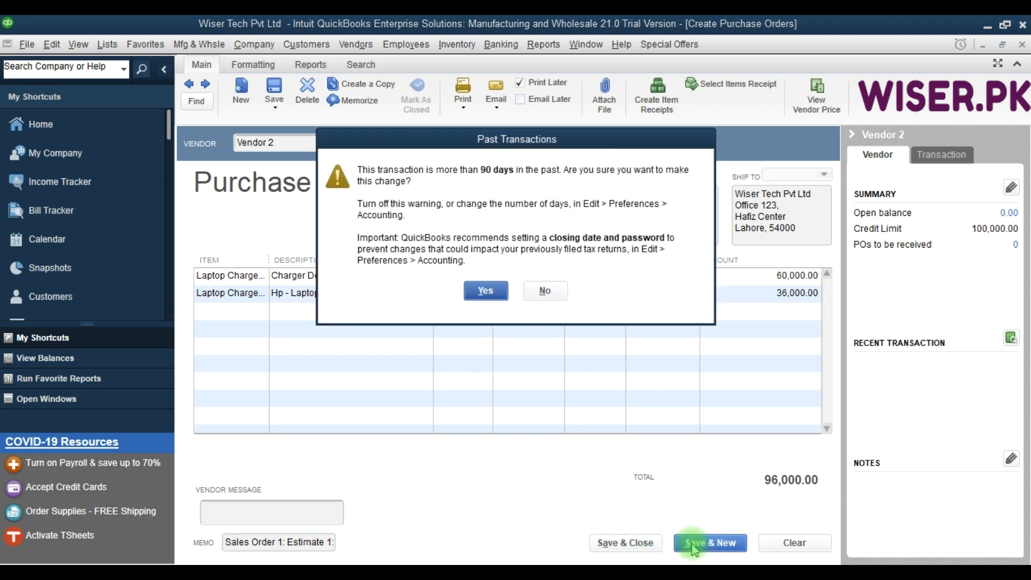
pyautogui.click(485, 291)
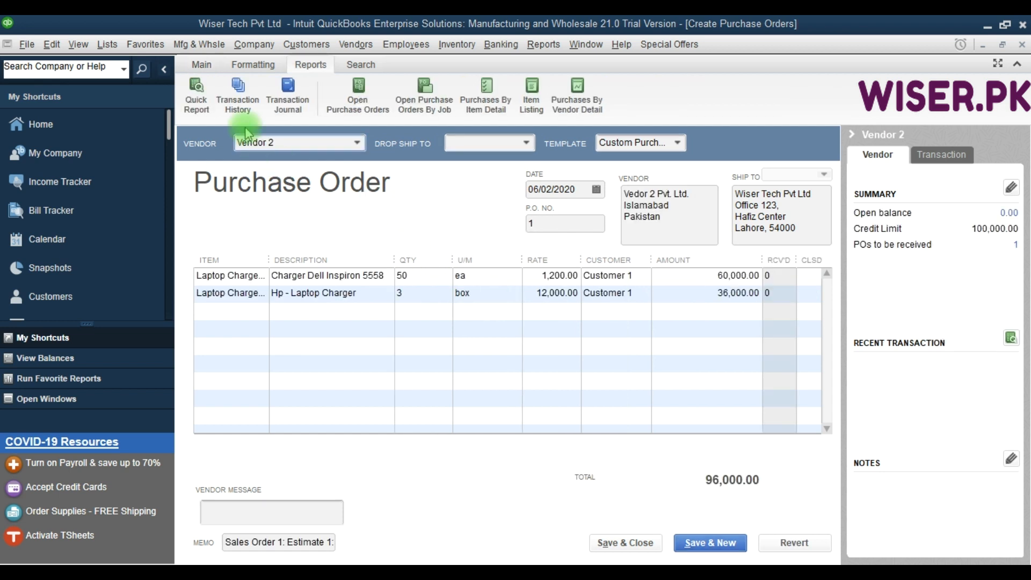
# Look through the saved purchase order's main, formatting and reporting commands, and open its Transaction Journal report
pyautogui.click(209, 68)
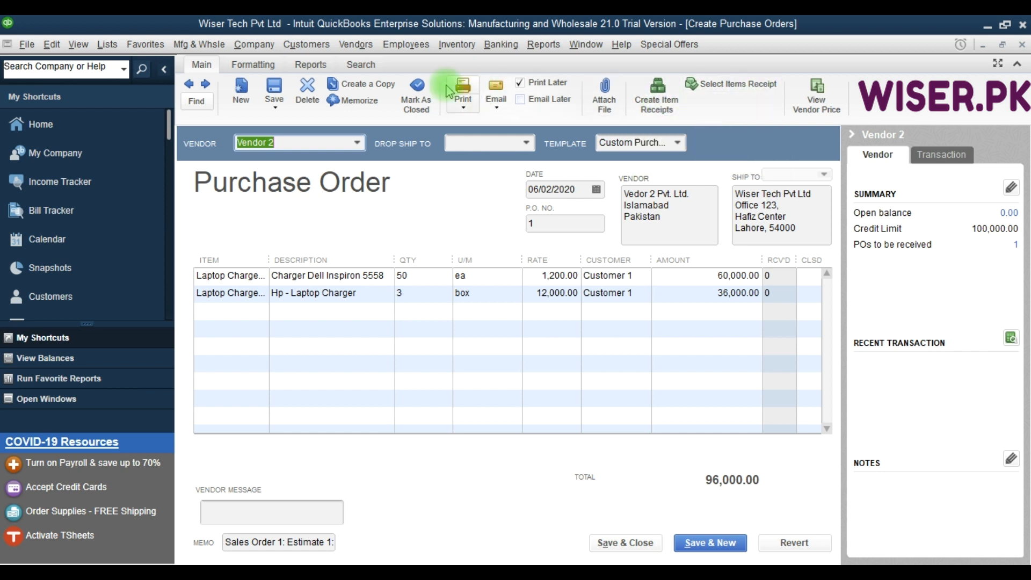
pyautogui.click(258, 72)
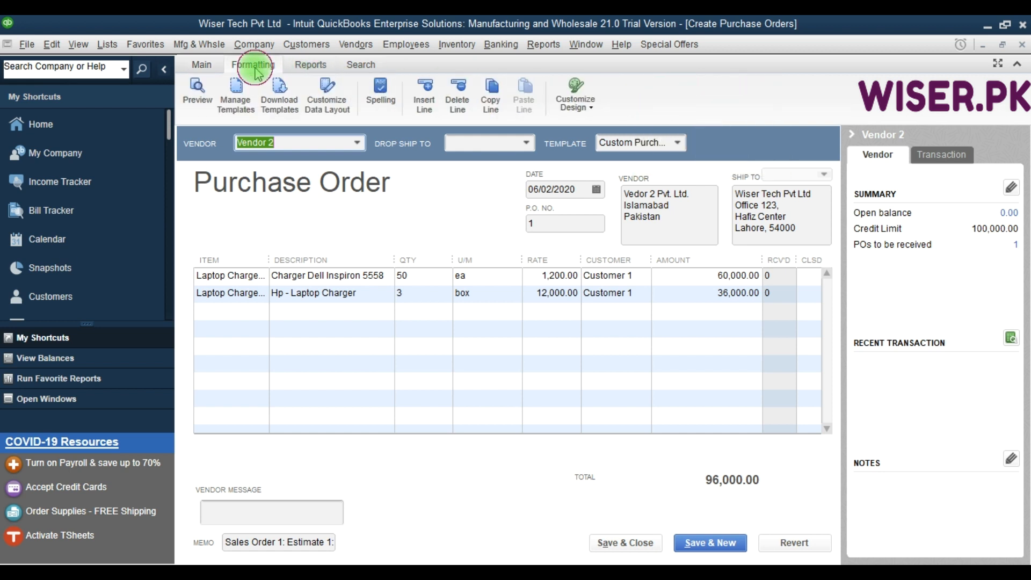
pyautogui.click(304, 68)
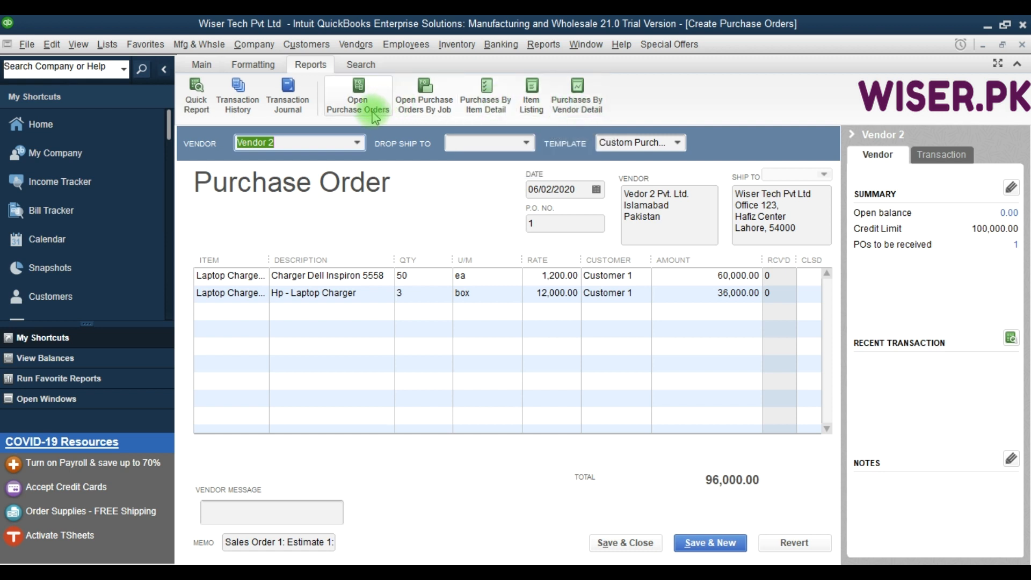
pyautogui.click(302, 105)
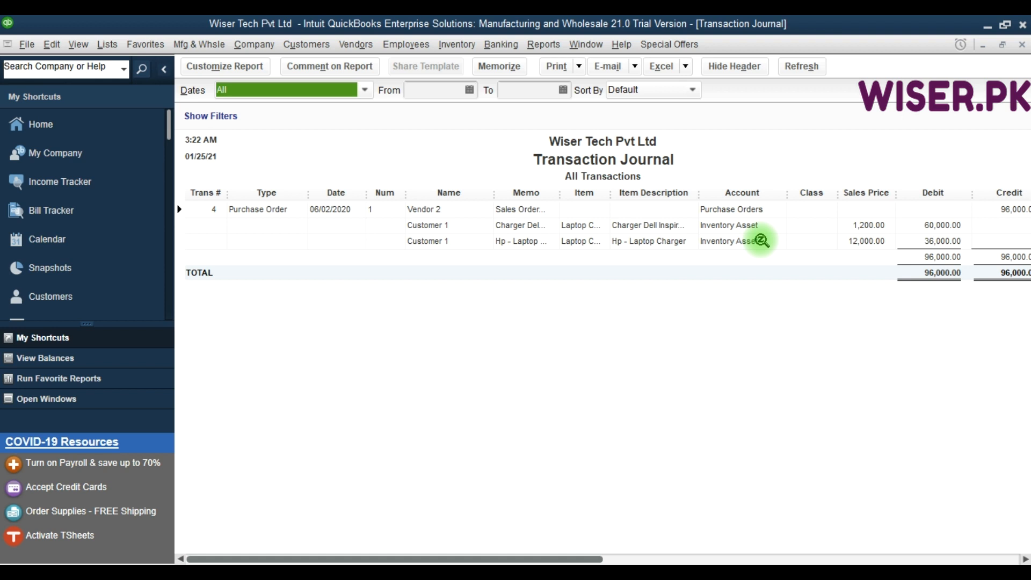
pyautogui.press('F9')
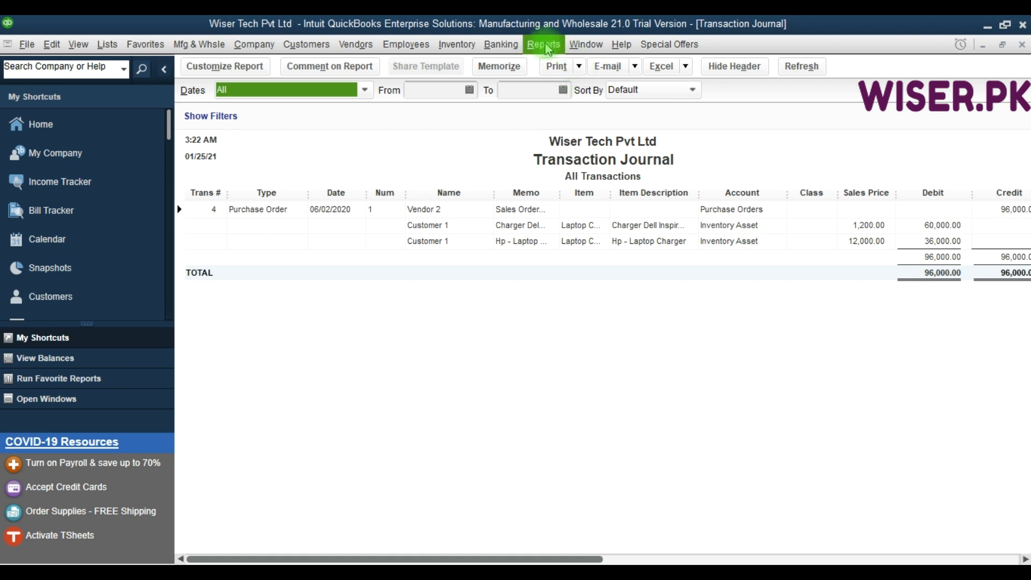
# Open the Trial Balance report from the accountant reports and set its date range to All
pyautogui.click(542, 44)
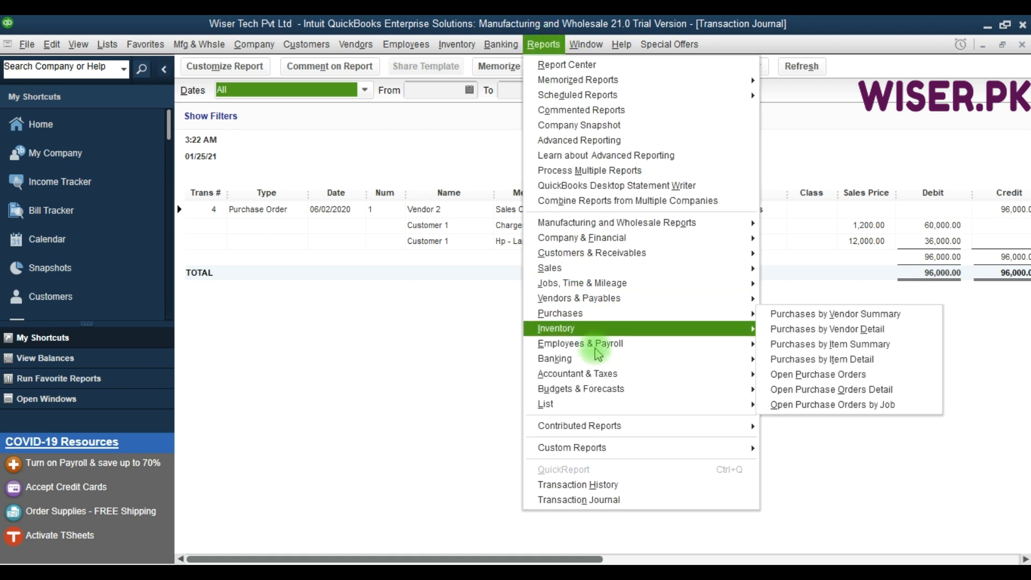
pyautogui.moveTo(594, 376)
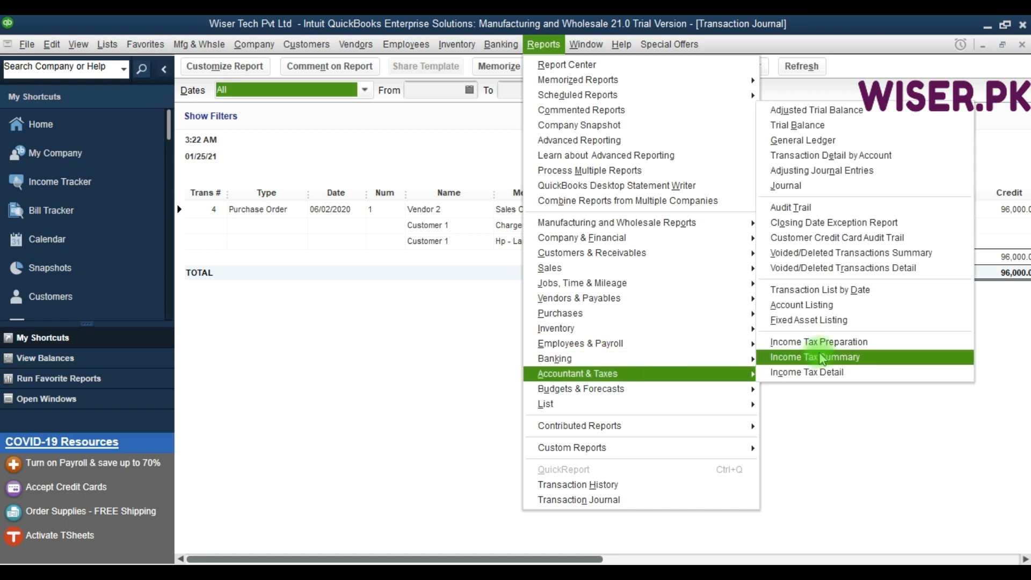
pyautogui.click(825, 129)
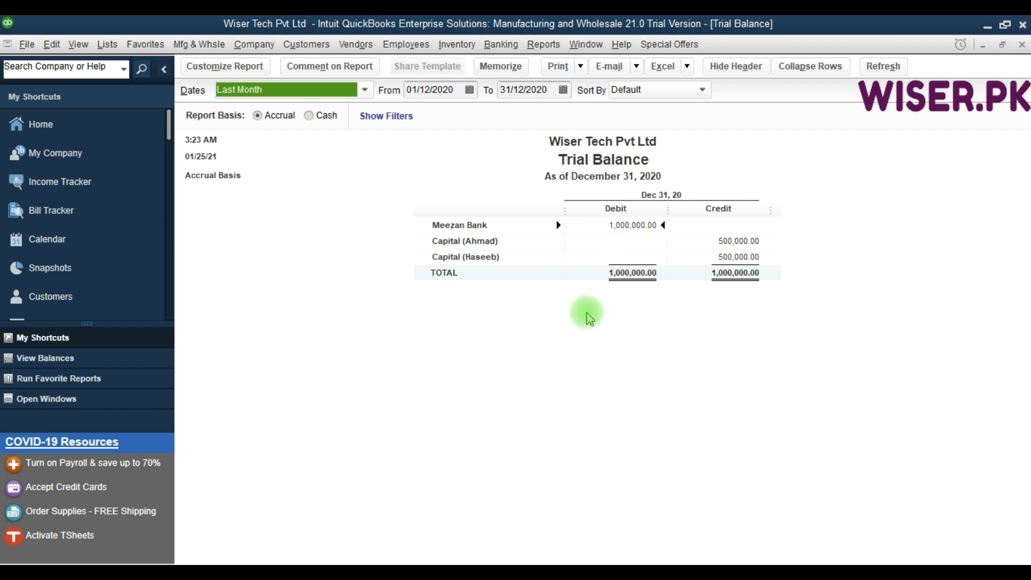
pyautogui.click(366, 89)
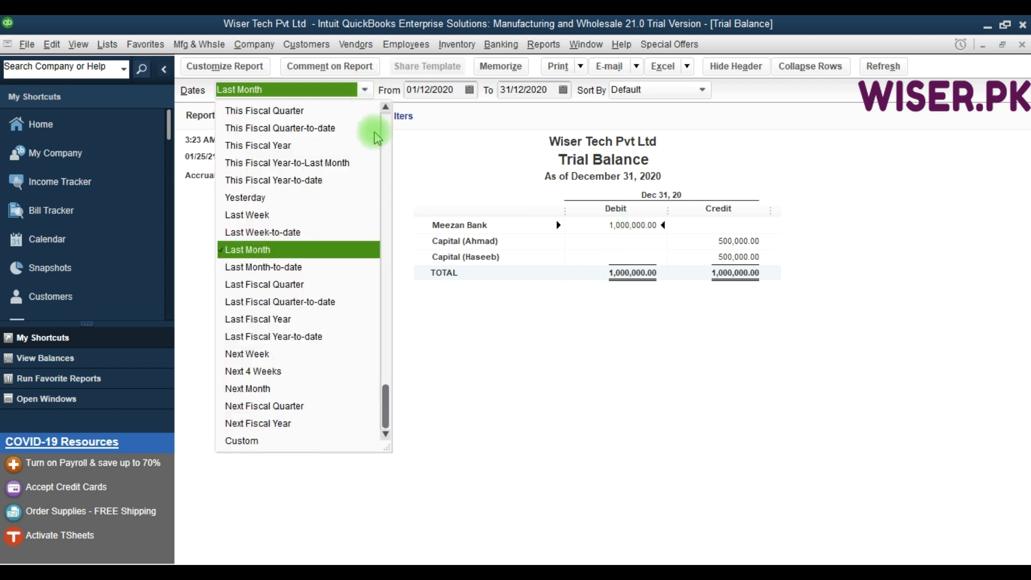
pyautogui.moveTo(390, 400); pyautogui.dragTo(391, 131)
pyautogui.click(336, 110)
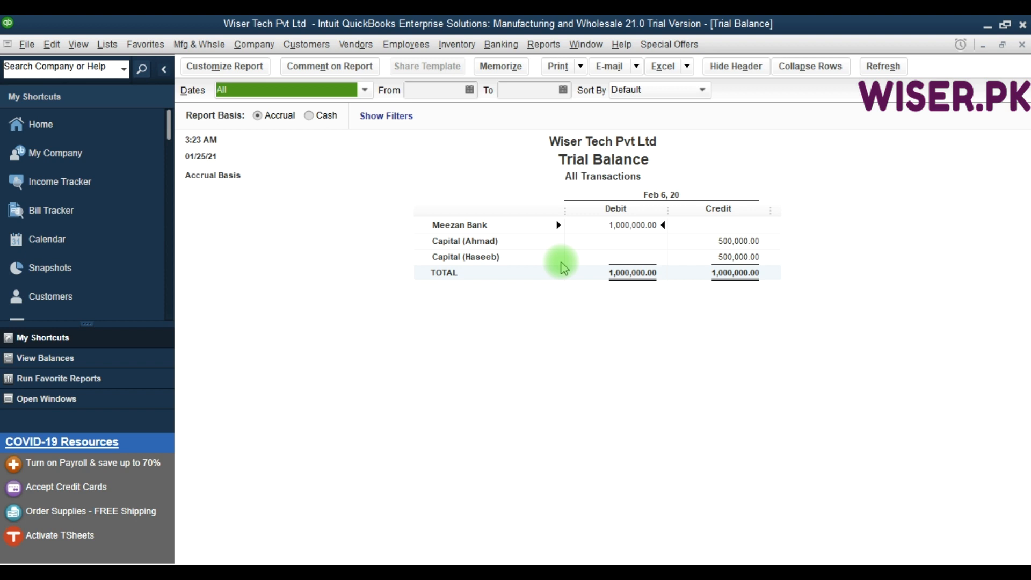
pyautogui.press('F9')
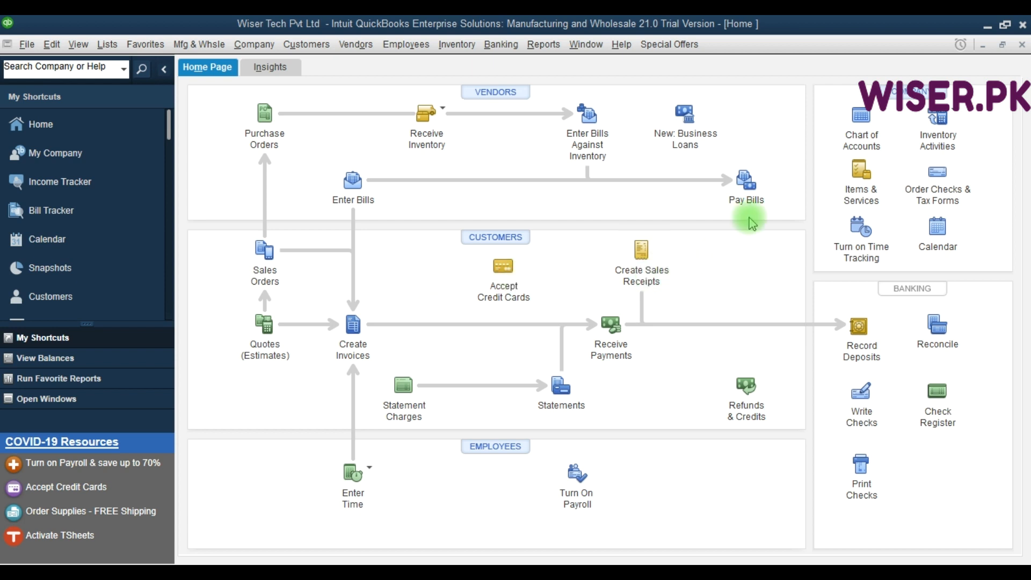
# Open the Chart of Accounts and examine the account types of the Estimates and Purchase Orders accounts
pyautogui.click(867, 129)
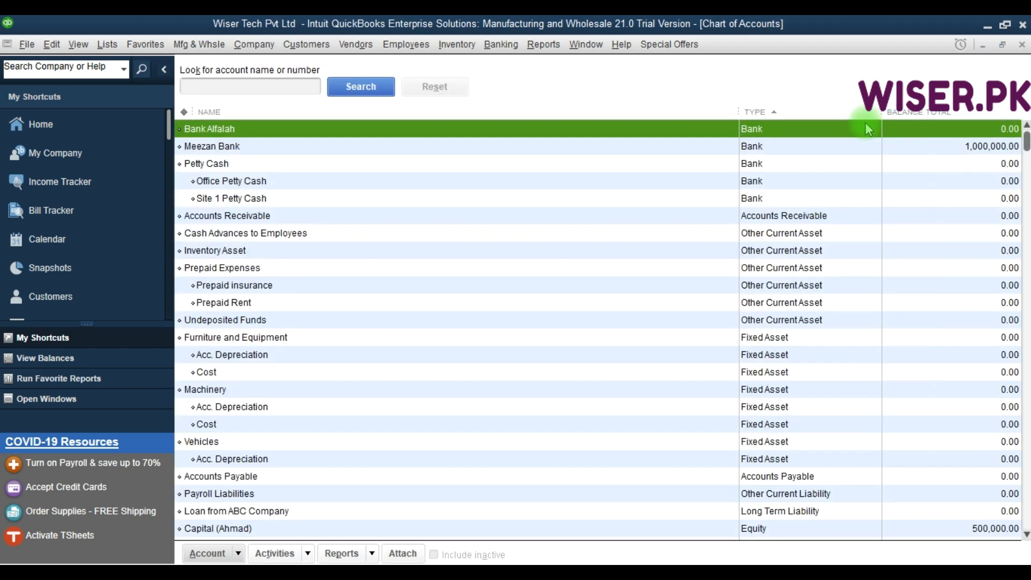
pyautogui.scroll(-15, 388, 416)
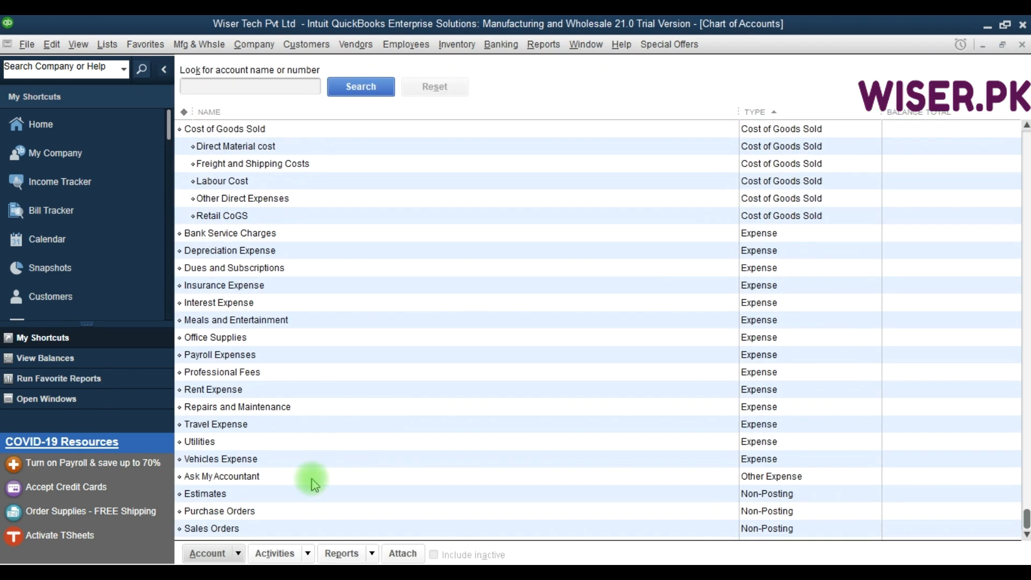
pyautogui.click(243, 494)
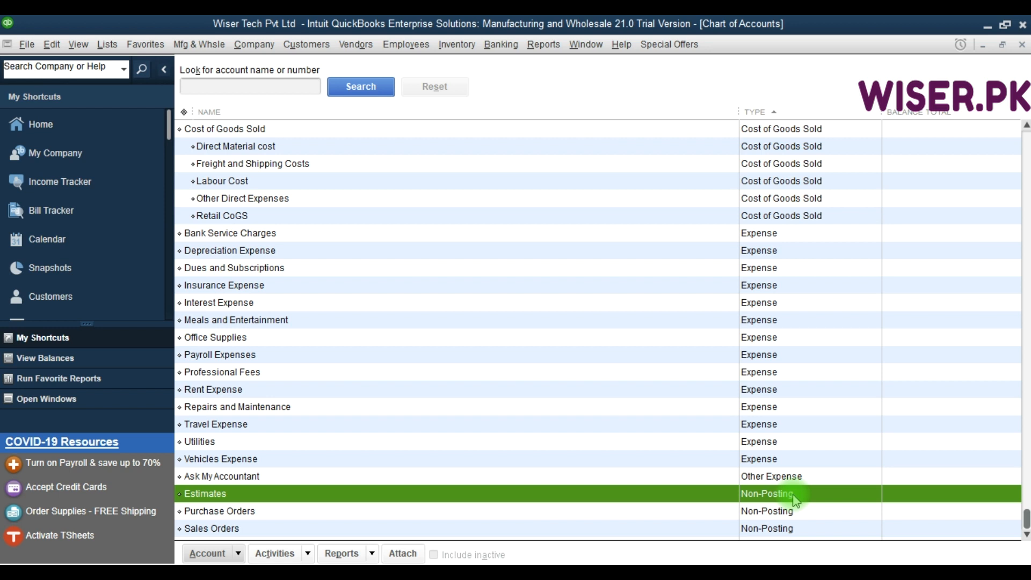
pyautogui.click(268, 515)
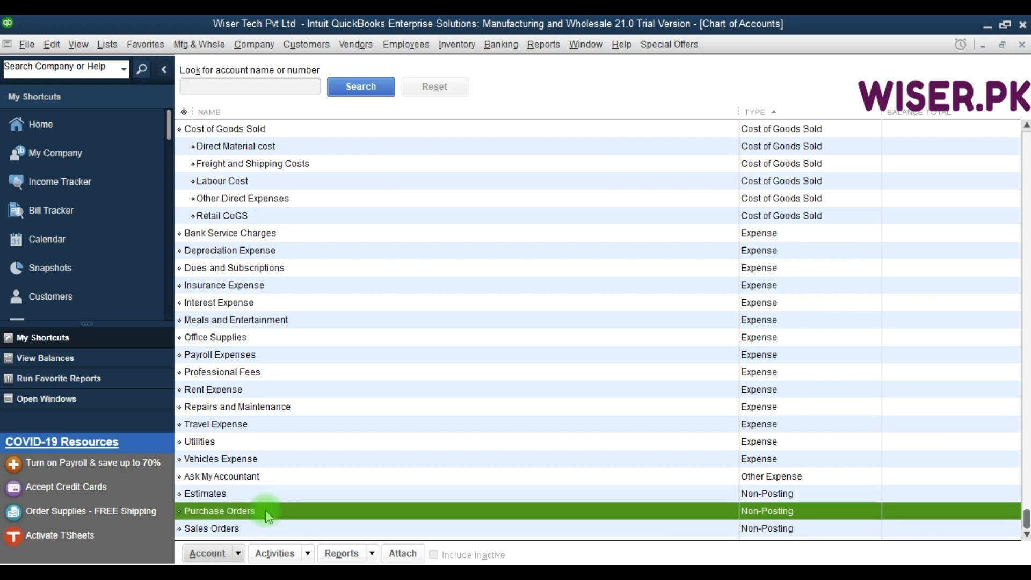